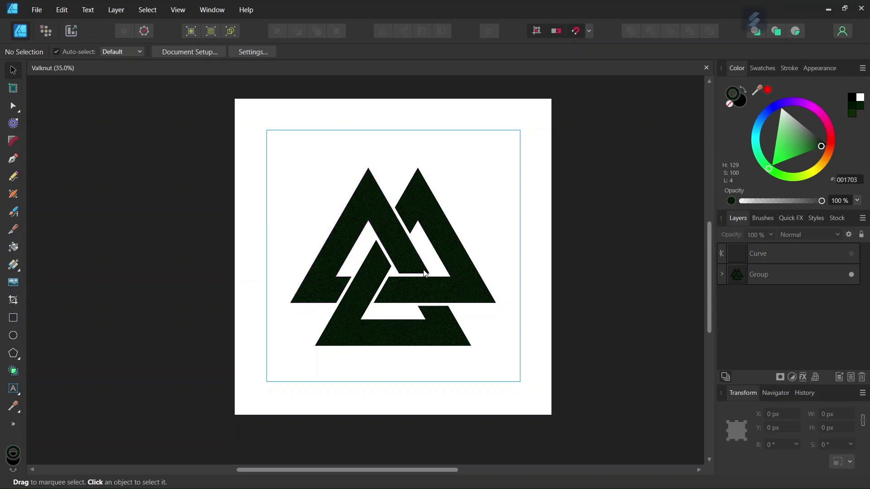
scroll(416, 273, "up", 1)
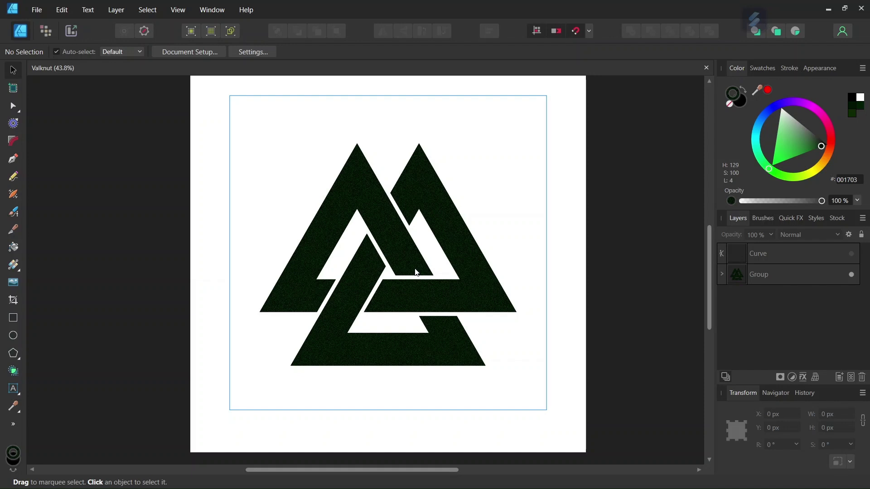
scroll(401, 265, "down", 1)
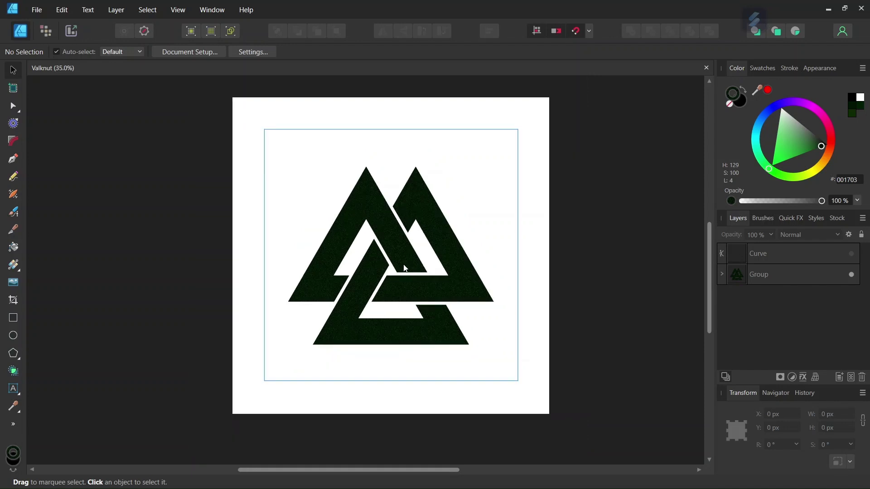
- Create a new document measured in pixels with a page width and height of 2000 px
left_click(40, 8)
left_click(39, 36)
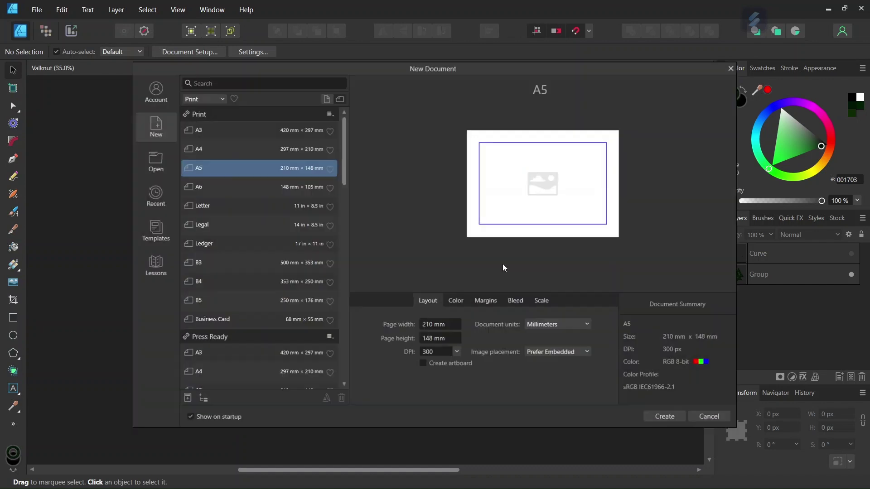
left_click(558, 324)
left_click(549, 336)
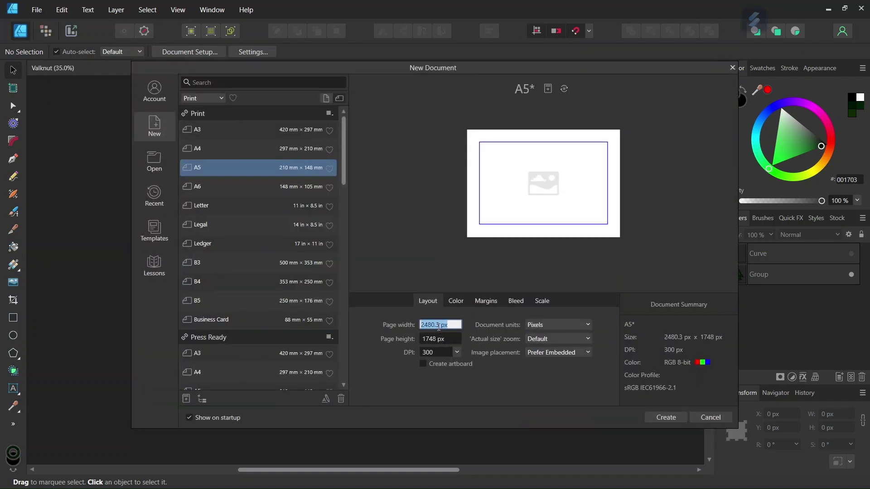
type("2000")
left_click(442, 341)
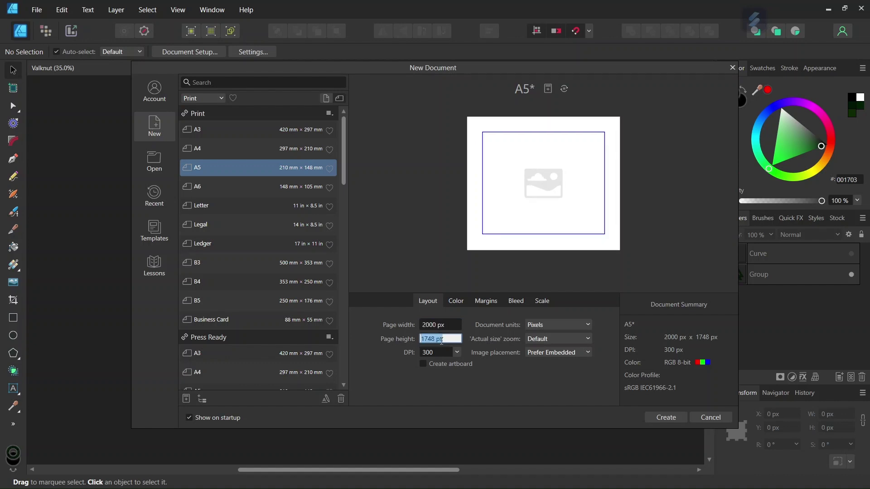
type("2000")
left_click(664, 419)
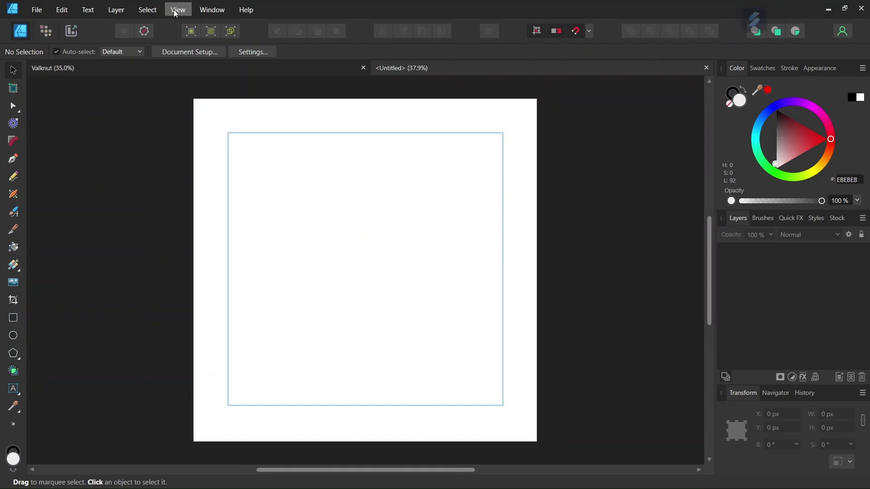
- Add one vertical guide through the centre of the page
left_click(174, 10)
left_click(133, 217)
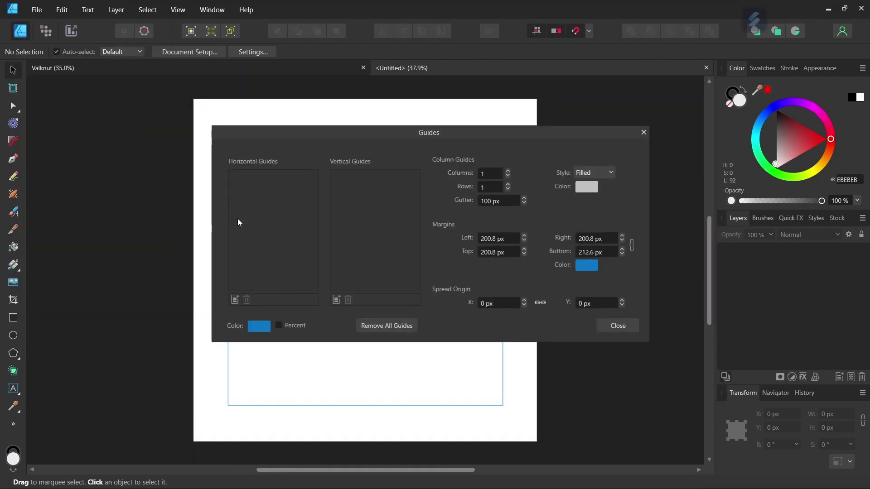
left_click(336, 299)
left_click(626, 326)
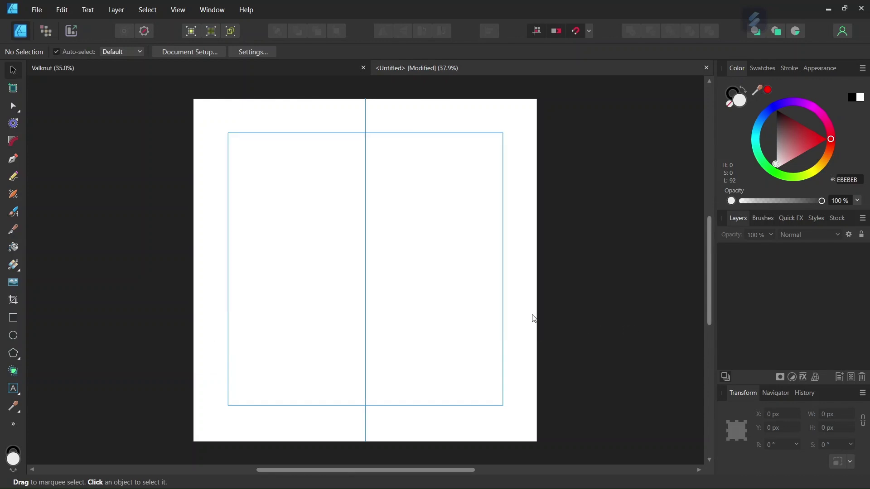
left_click(194, 70)
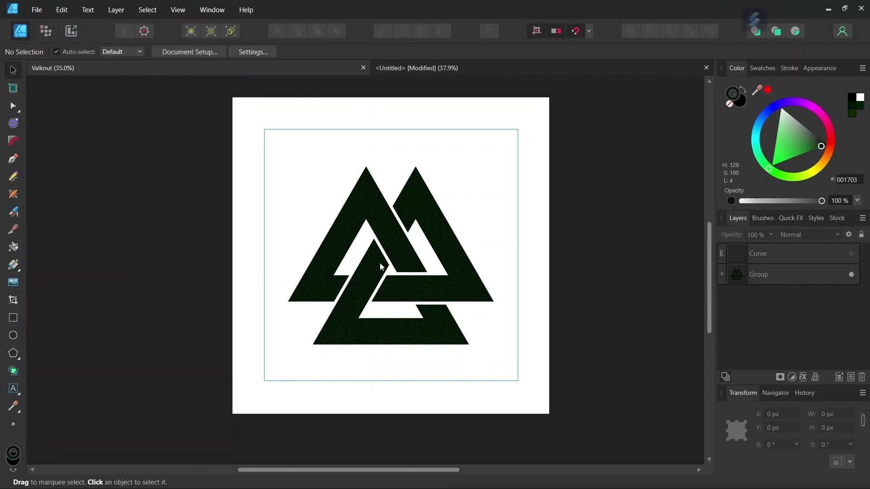
scroll(389, 253, "up", 1)
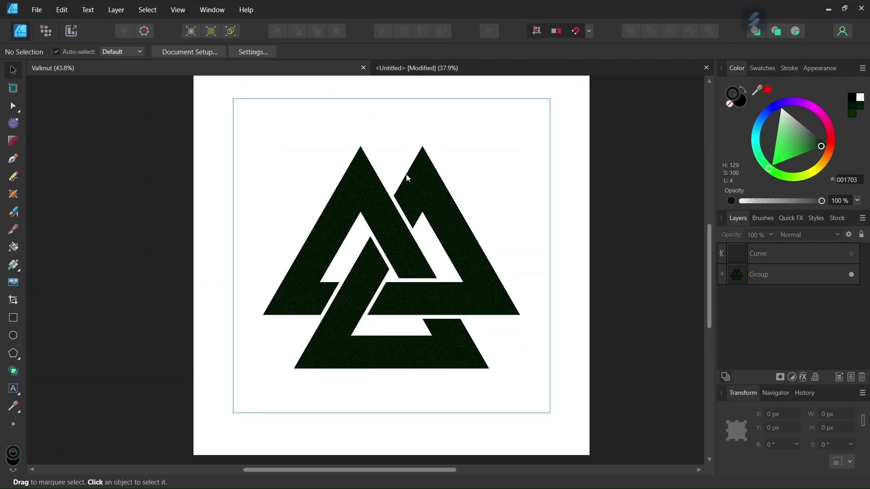
left_click(452, 69)
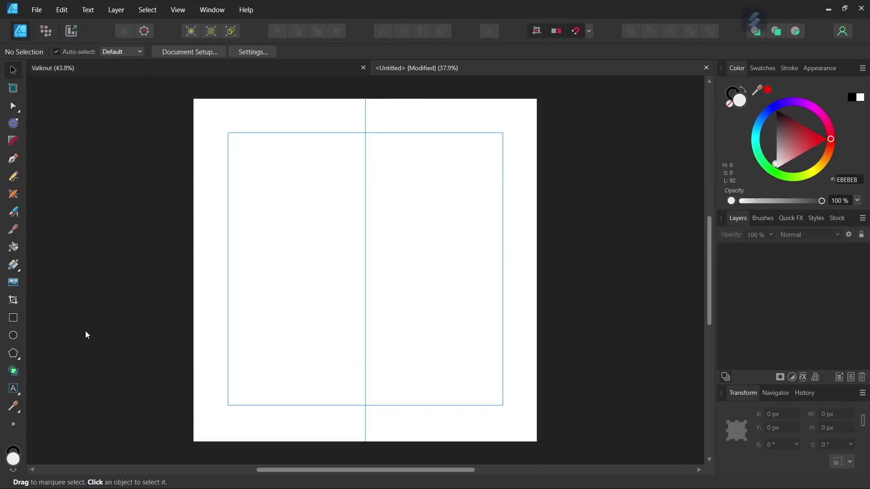
- Draw a three-sided polygon about 808 px in size, centred on the vertical guide, with no fill and a 30 pt stroke
left_click(13, 353)
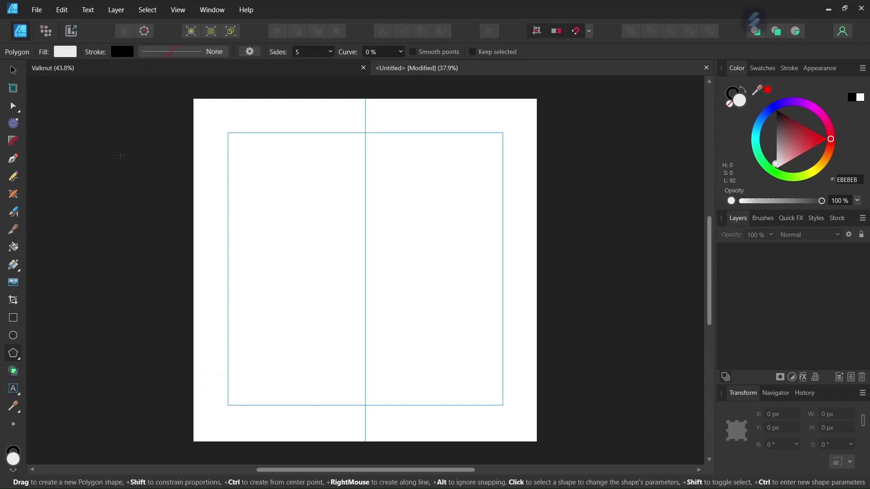
left_click(318, 52)
type("3")
key("Return")
left_click(67, 52)
left_click(178, 76)
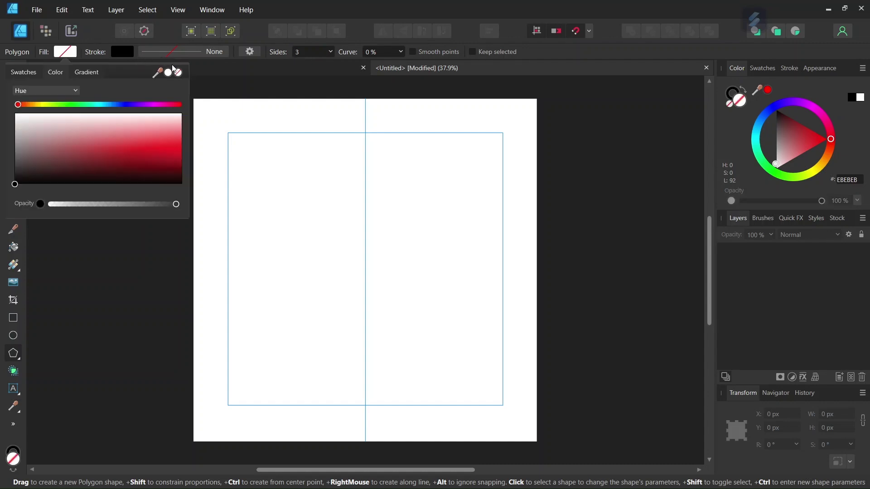
left_click(186, 55)
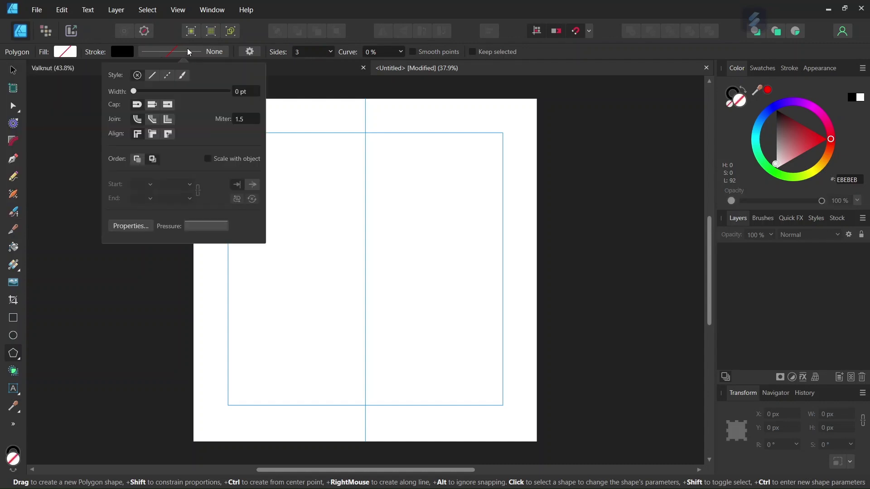
left_click(242, 92)
type("30")
key("Return")
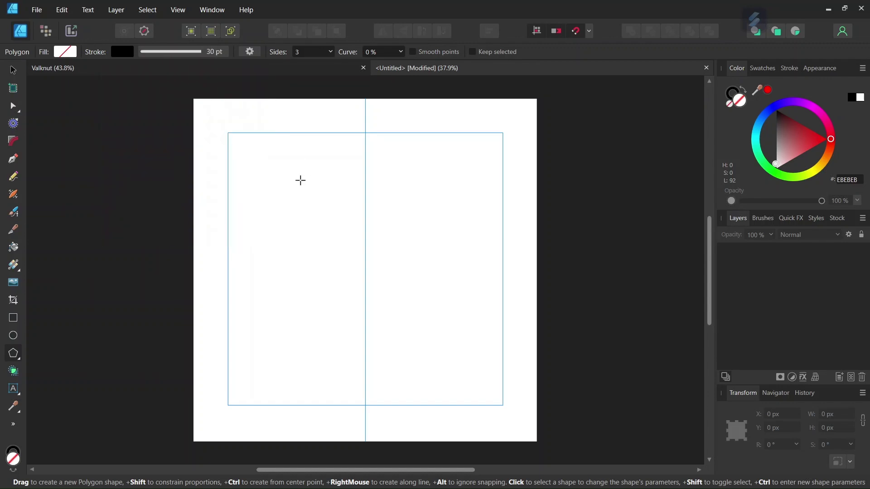
left_click_drag(294, 176, 450, 297)
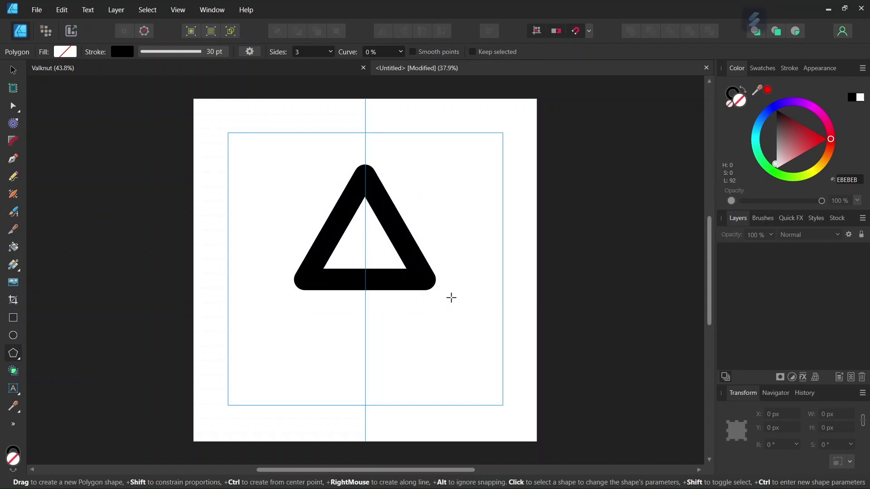
- Align the triangle's stroke to the inside and move the triangle down along the vertical guide to about Y 718 px
left_click(12, 77)
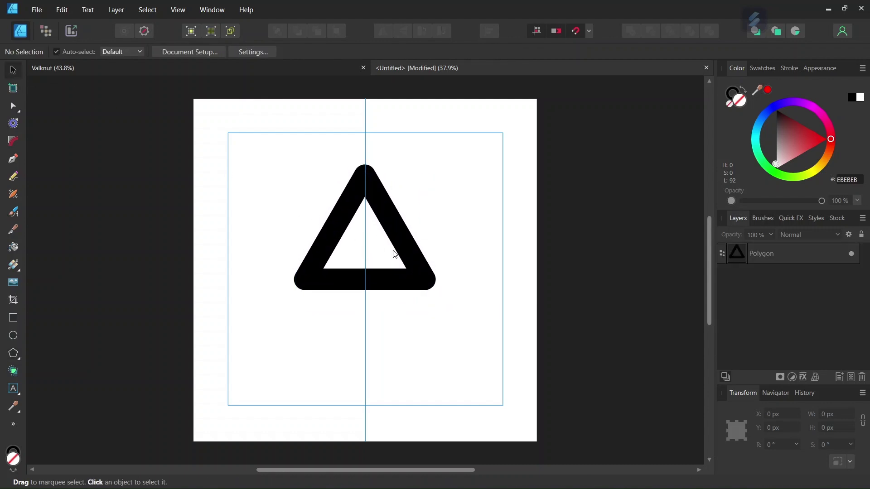
left_click(399, 228)
scroll(396, 232, "up", 1)
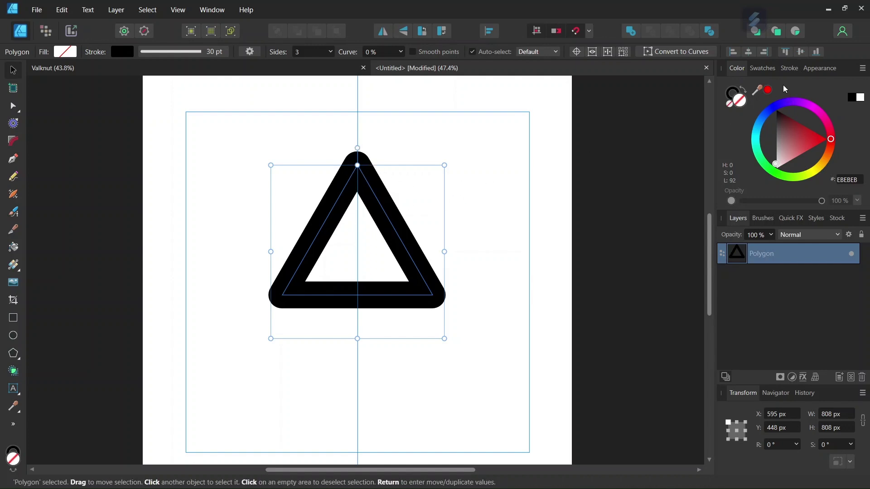
left_click(788, 68)
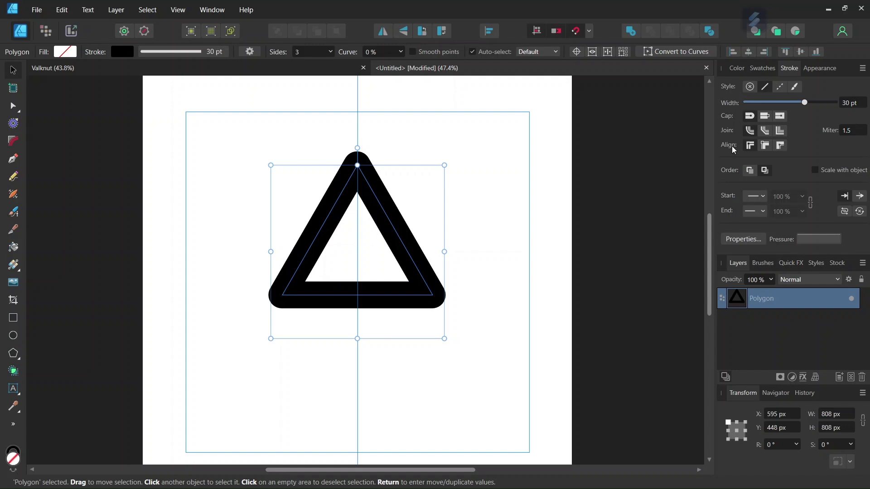
left_click(764, 145)
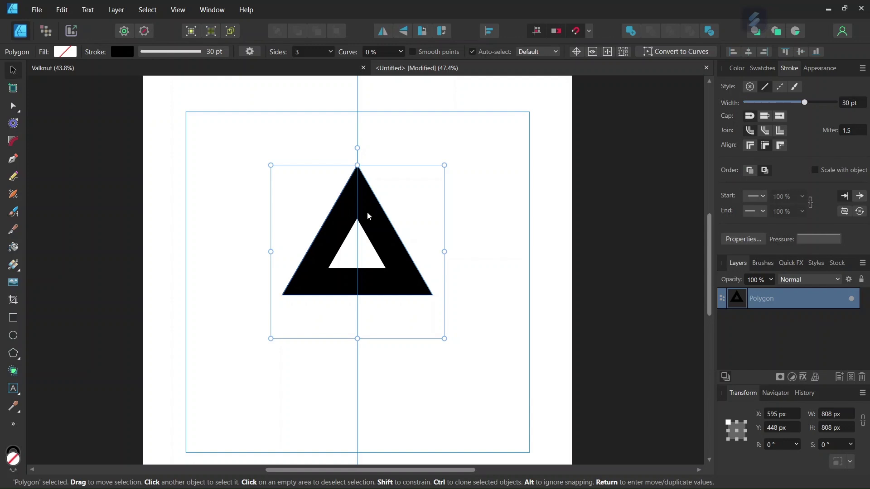
left_click_drag(372, 213, 374, 272)
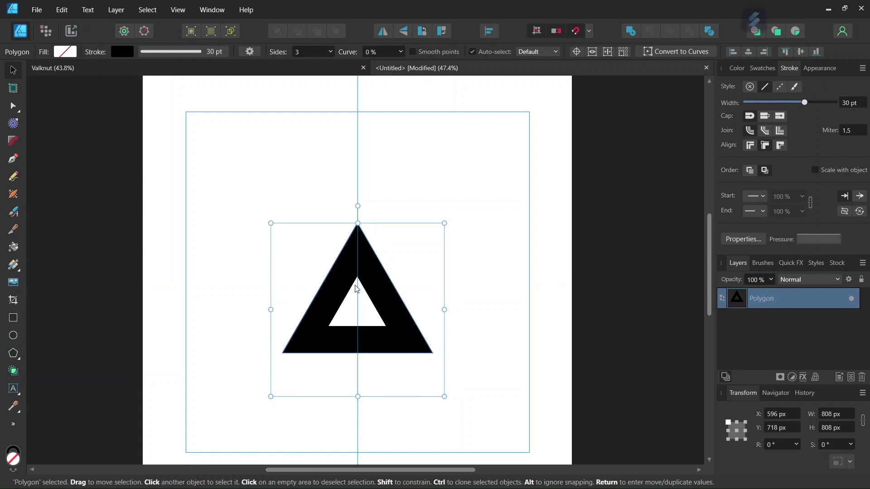
- Show the triangle's transform origin and move it up along the guide to just below the inner triangle's apex, at about X 1000, Y 979 px
scroll(355, 285, "down", 1)
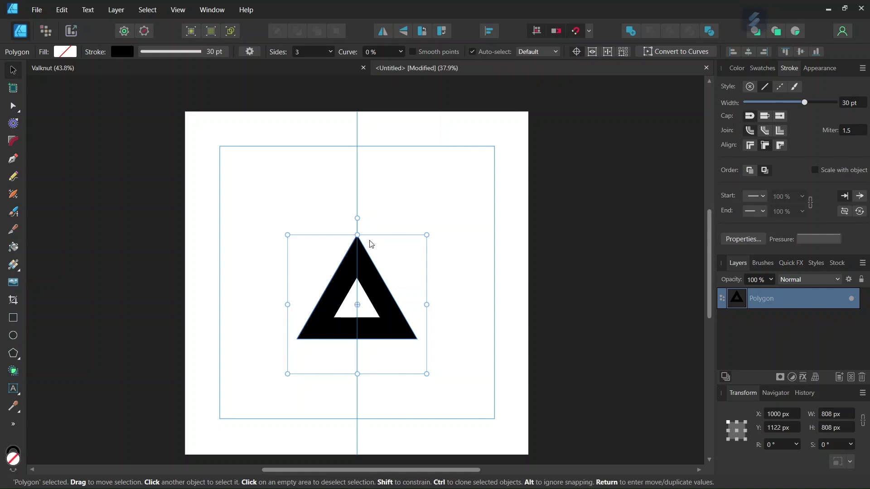
scroll(368, 243, "up", 2)
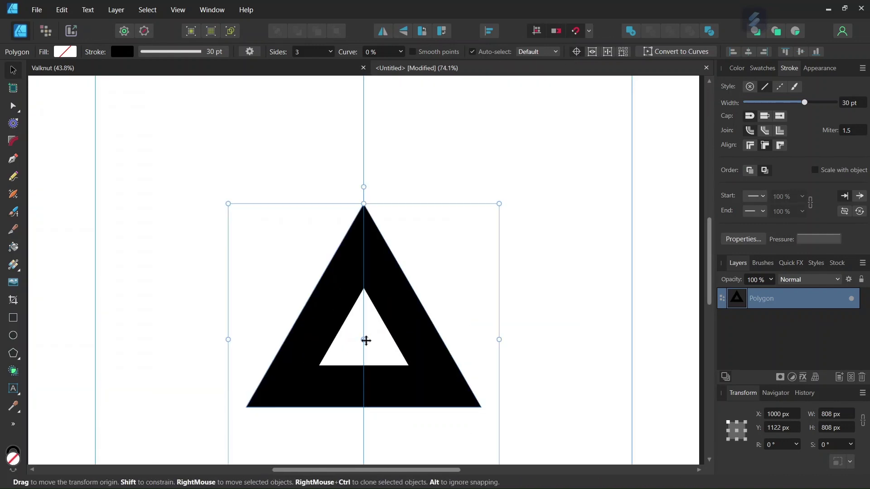
scroll(358, 330, "up", 2)
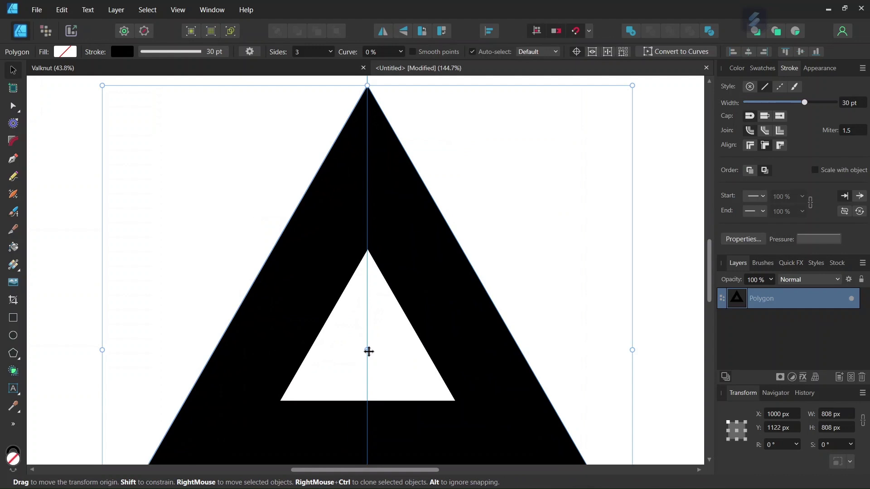
left_click_drag(367, 350, 369, 261)
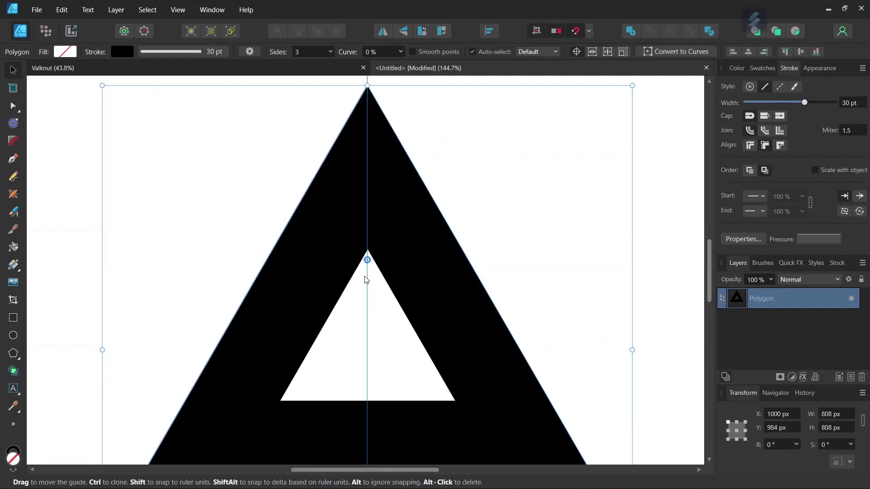
scroll(367, 261, "up", 4)
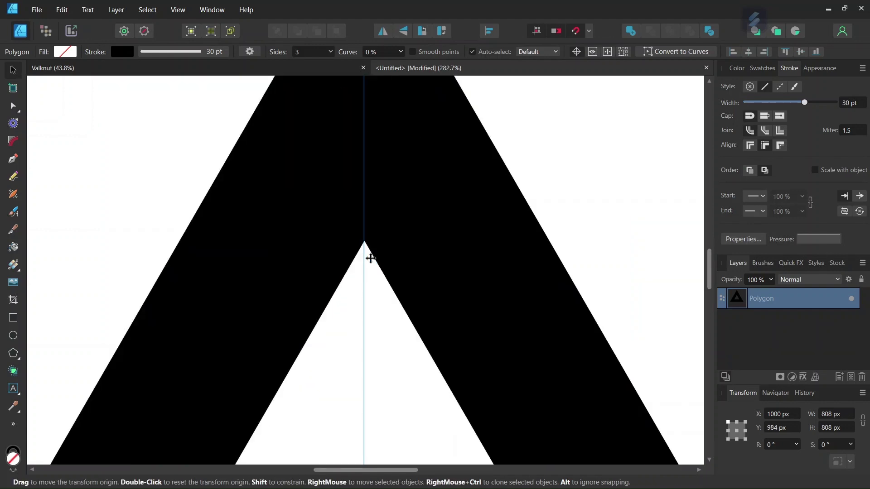
left_click_drag(366, 262, 363, 254)
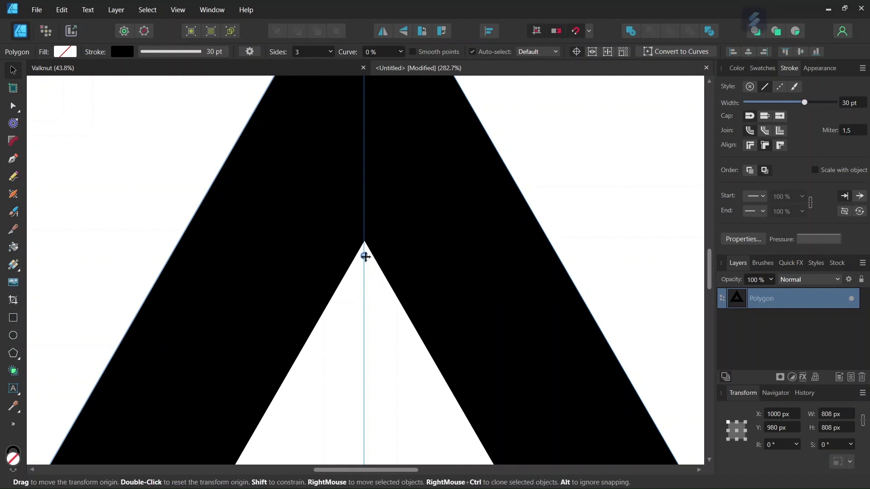
left_click_drag(366, 256, 364, 249)
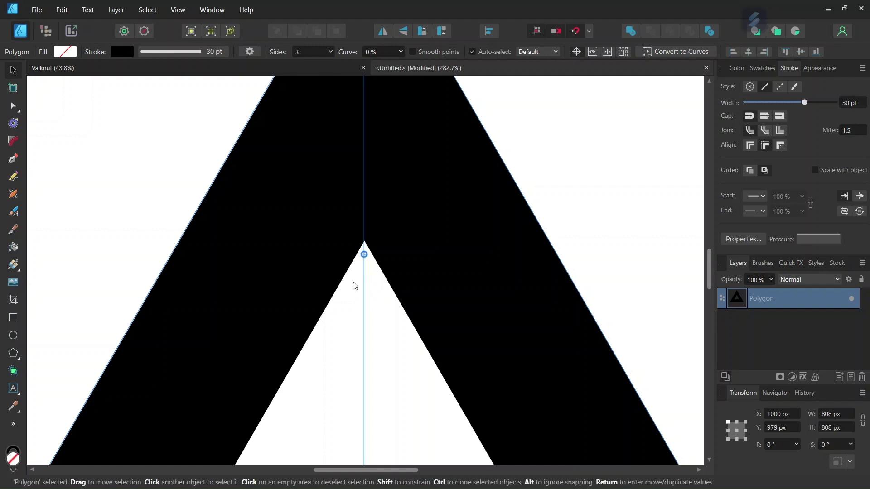
- Duplicate the triangle around its transform origin with 2 copies and a rotation of 120°, then deselect it
scroll(356, 293, "down", 4)
scroll(357, 293, "down", 2)
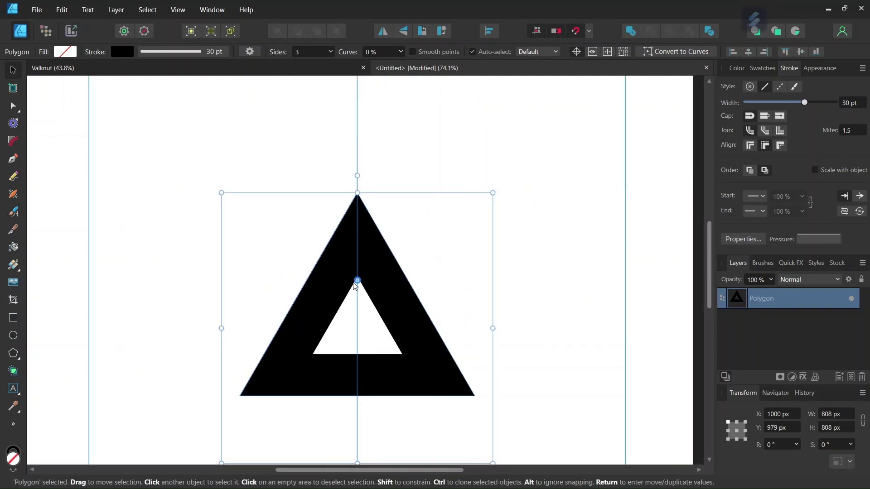
key("Return")
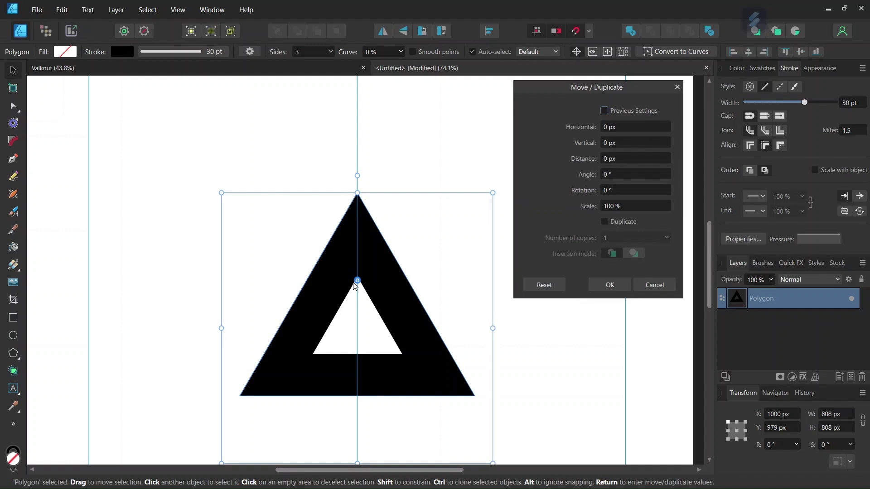
left_click(603, 222)
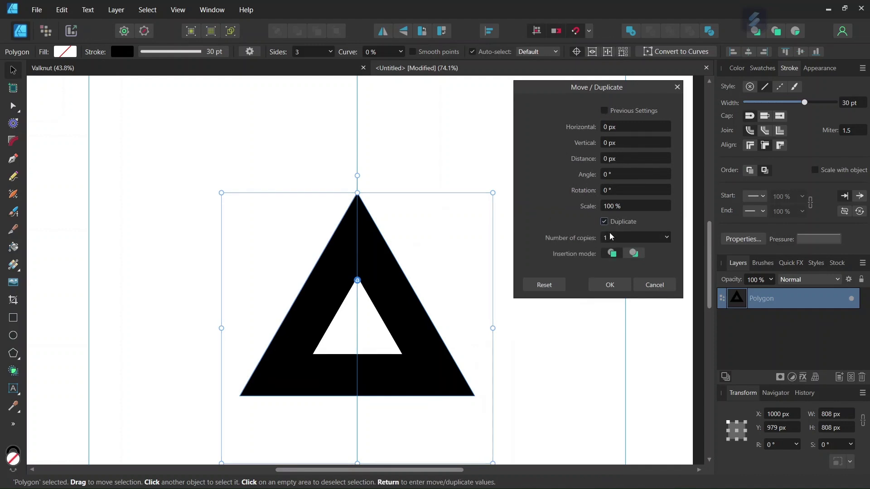
left_click(610, 239)
type("2")
left_click(614, 189)
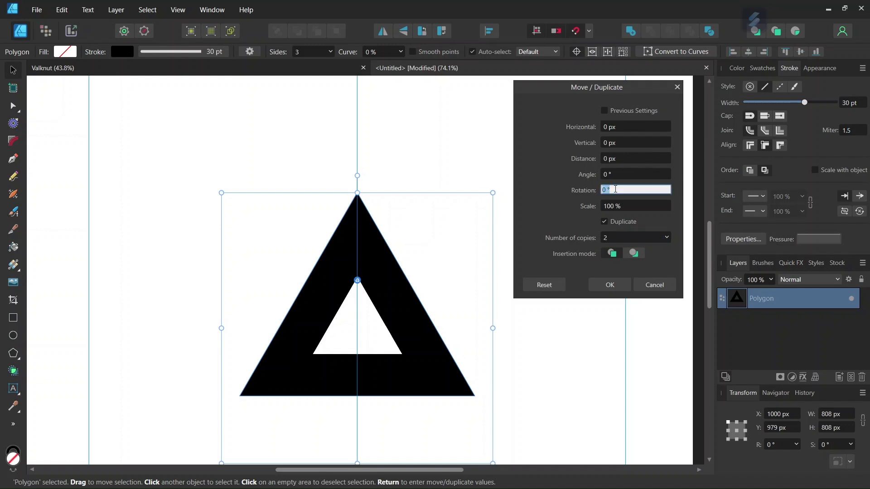
type("120")
key("Return")
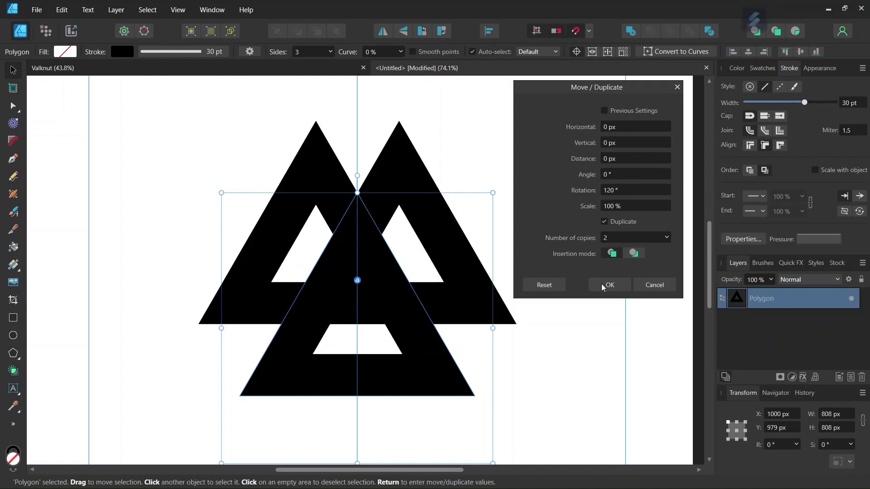
left_click(602, 285)
left_click(235, 232)
scroll(237, 228, "up", 1)
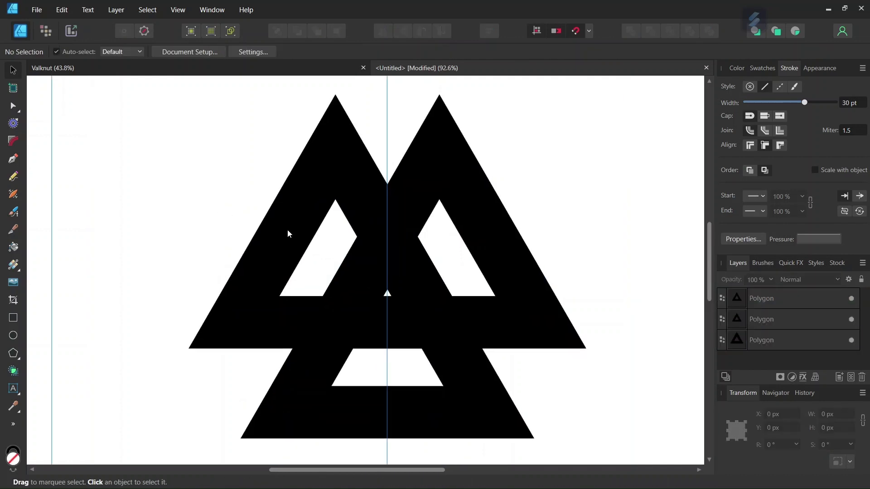
scroll(408, 311, "down", 1)
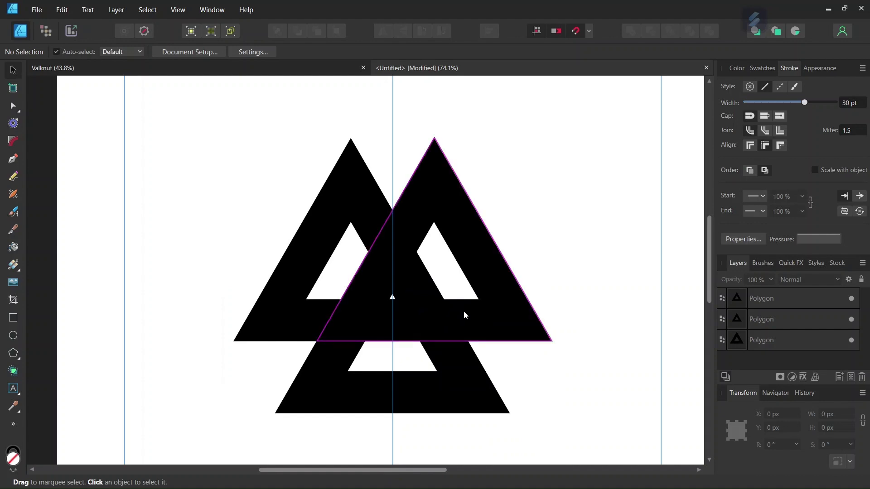
- Expand the strokes of all three triangles into filled curves and leave them deselected
key("ctrl+a")
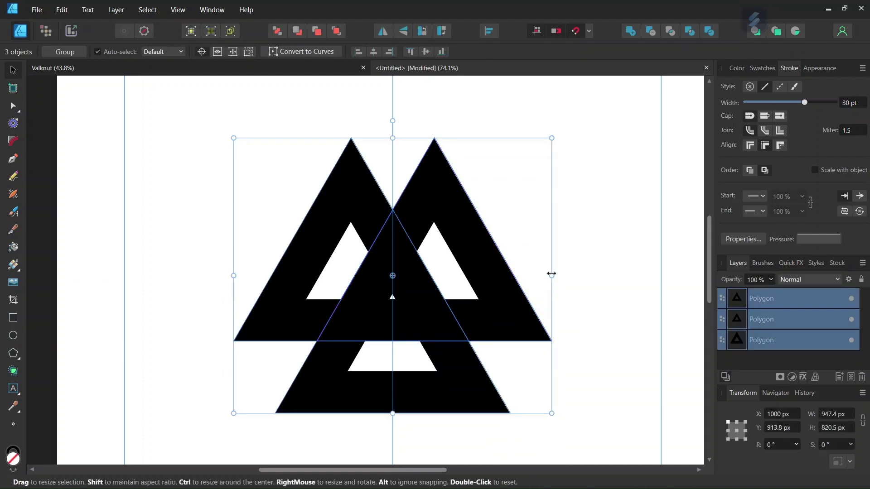
left_click(115, 9)
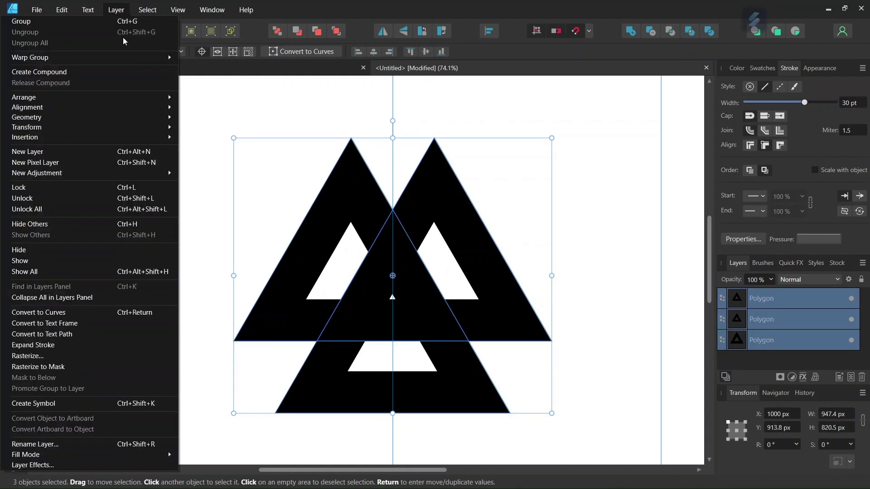
left_click(108, 345)
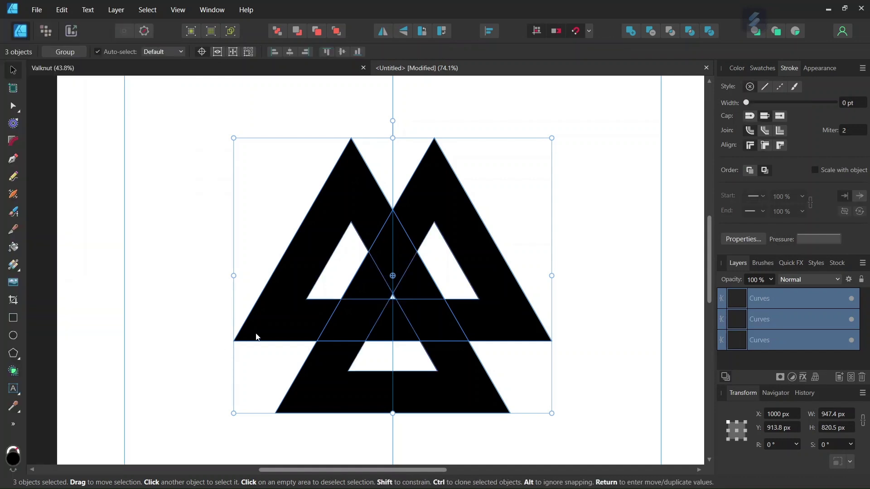
left_click(598, 340)
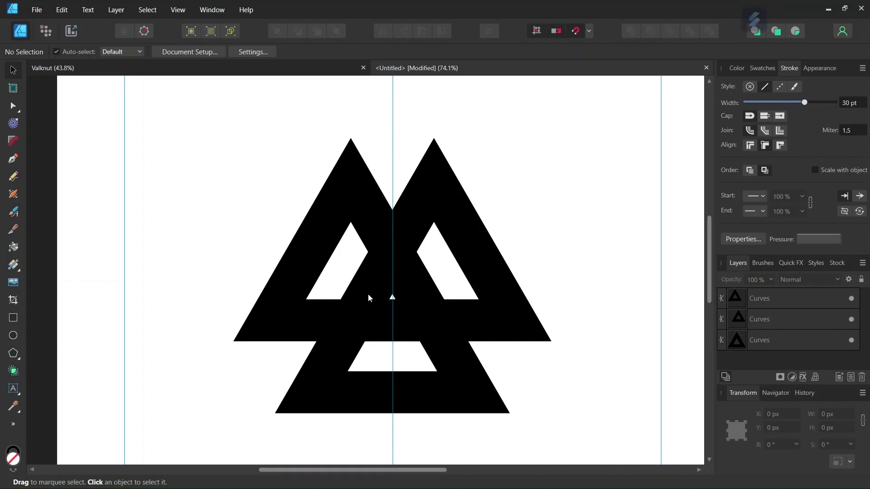
left_click(485, 268)
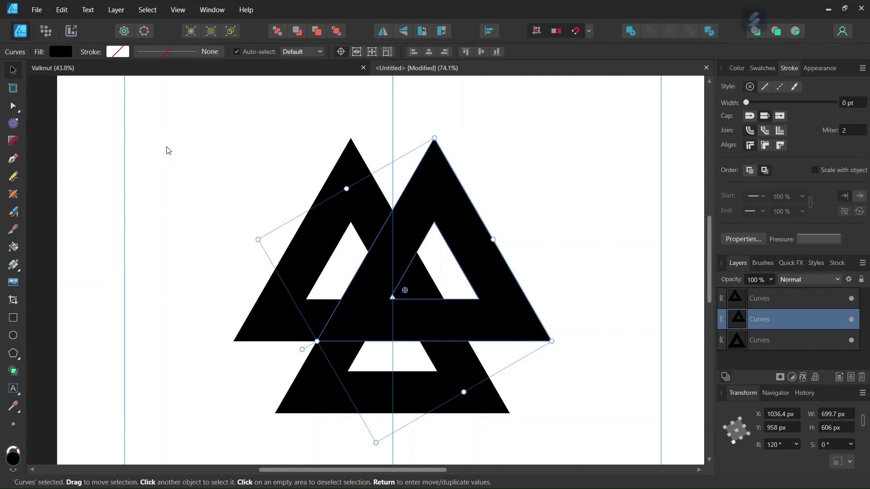
left_click(197, 171)
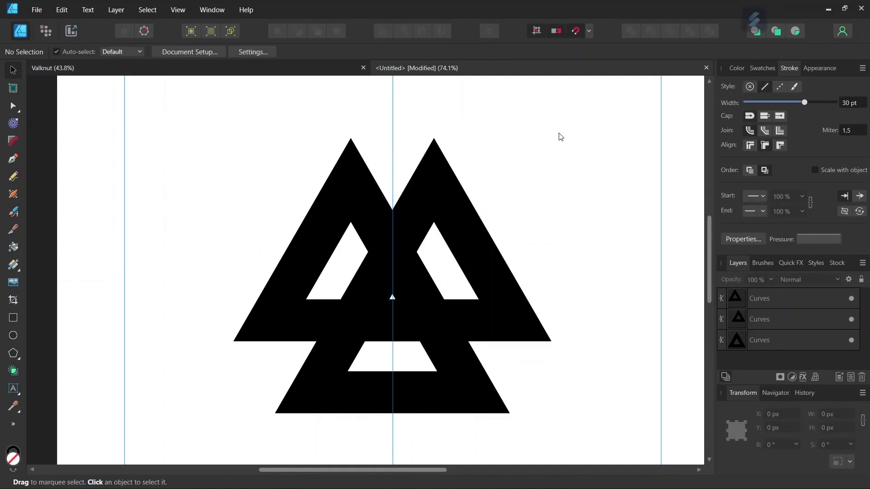
- Set the default colours to no stroke and a solid black (000000) fill
left_click(736, 68)
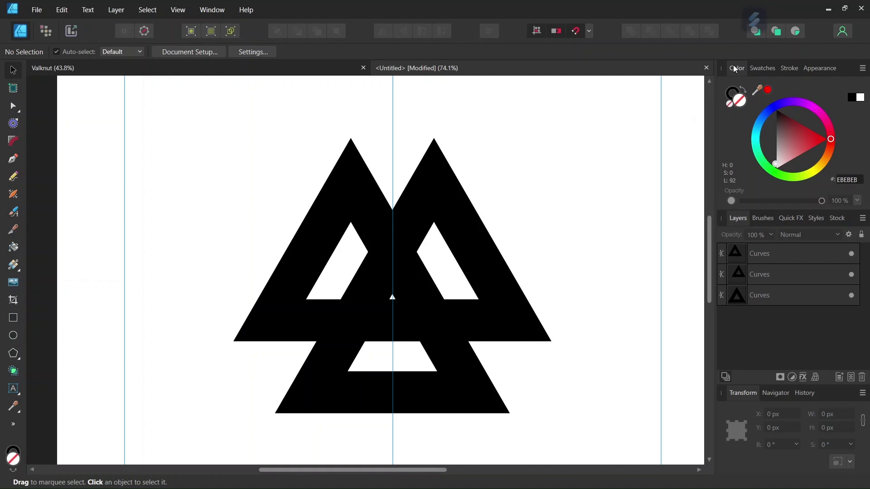
left_click(728, 90)
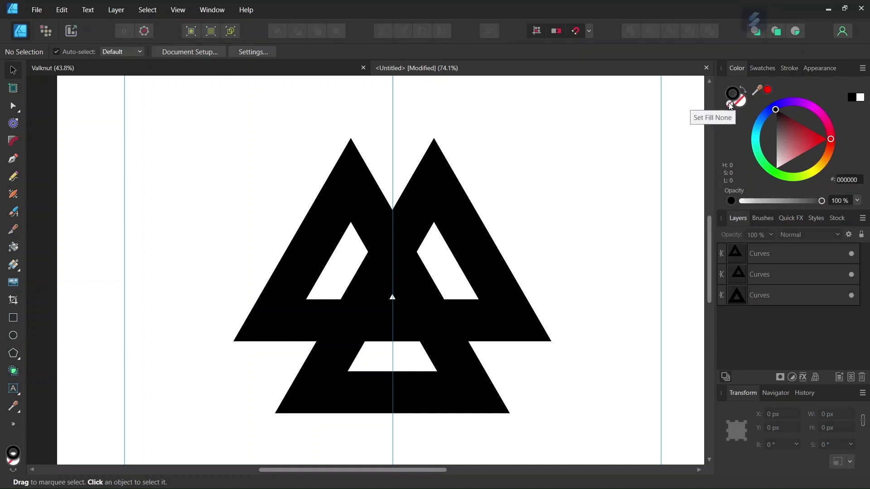
left_click(729, 104)
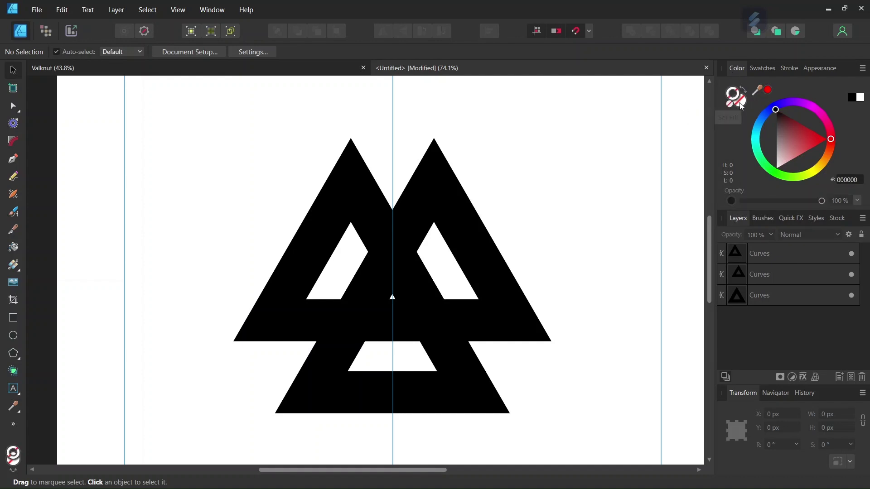
left_click(742, 106)
key("x")
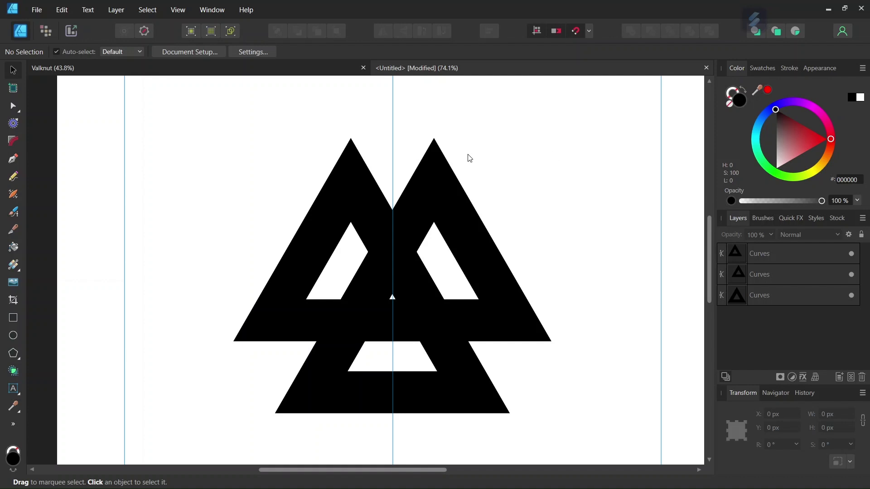
- Merge the overlapping areas of the three triangles with the Shape Builder so that each bar passes over one neighbour and under the other
key("ctrl+a")
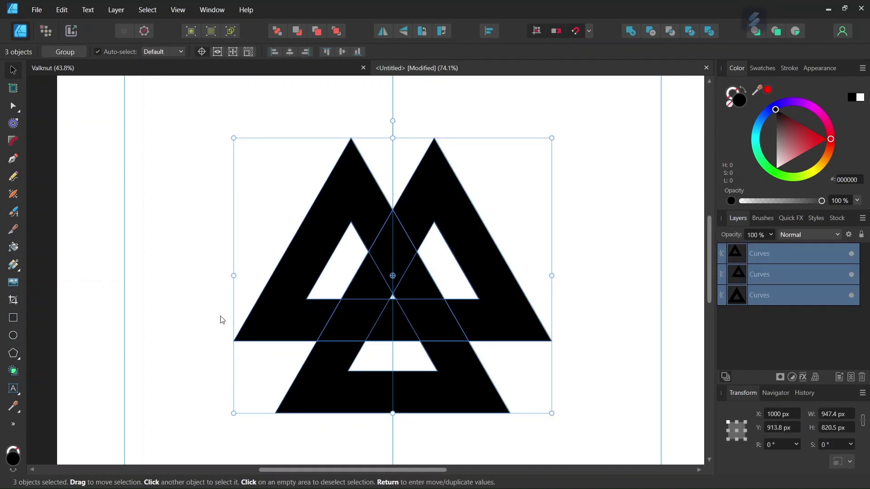
left_click(15, 374)
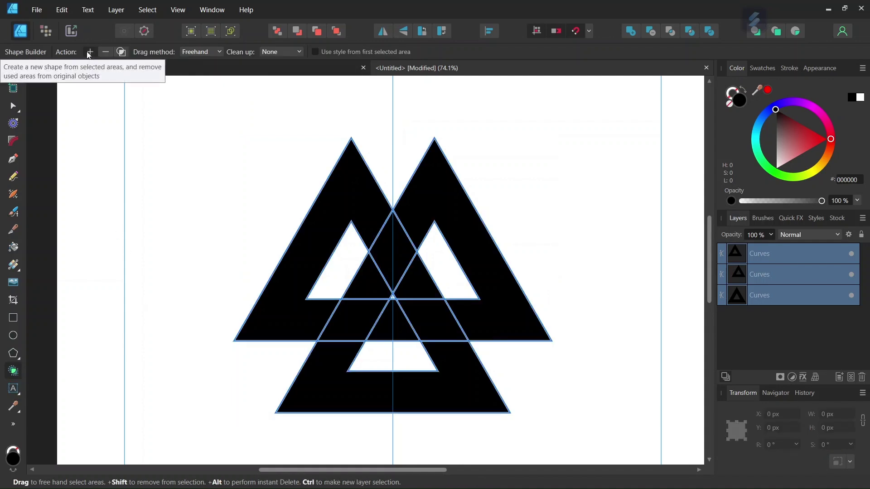
left_click(121, 51)
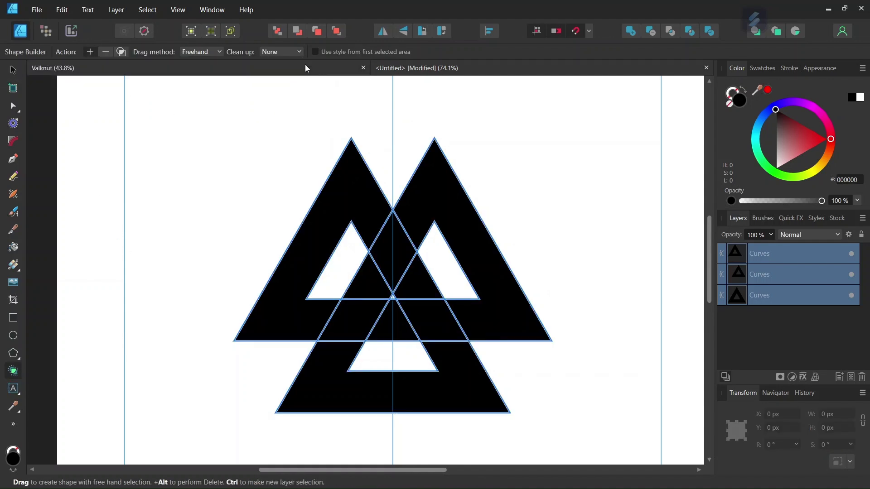
scroll(555, 182, "right", 3)
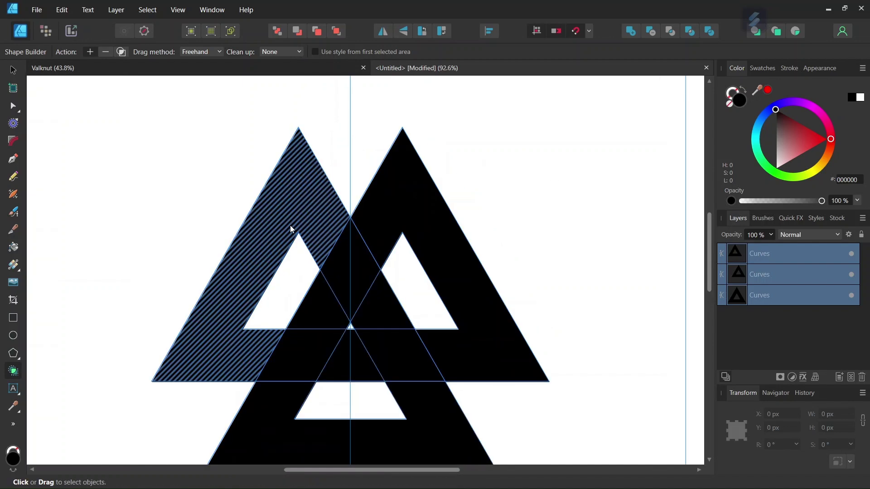
mouse_move(308, 211)
left_mouse_down()
mouse_move(344, 272)
mouse_move(354, 316)
mouse_move(403, 330)
mouse_move(353, 330)
left_mouse_up()
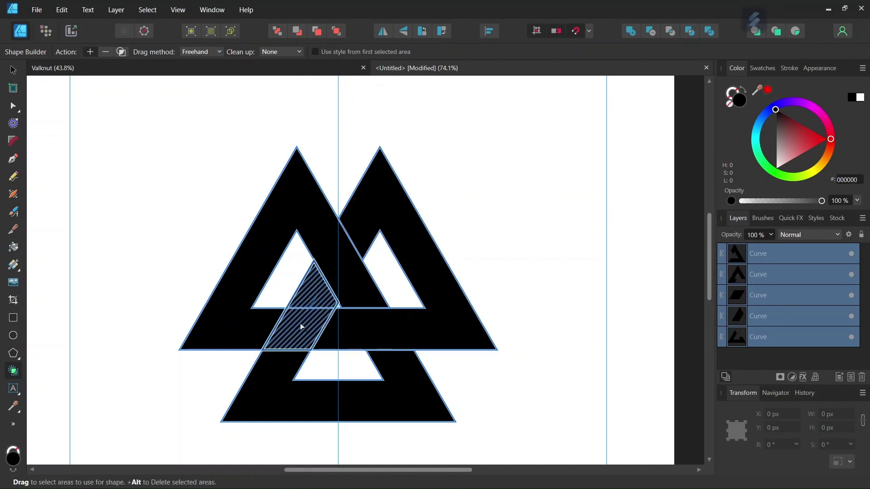
left_click_drag(299, 322, 275, 379)
scroll(142, 284, "down", 1)
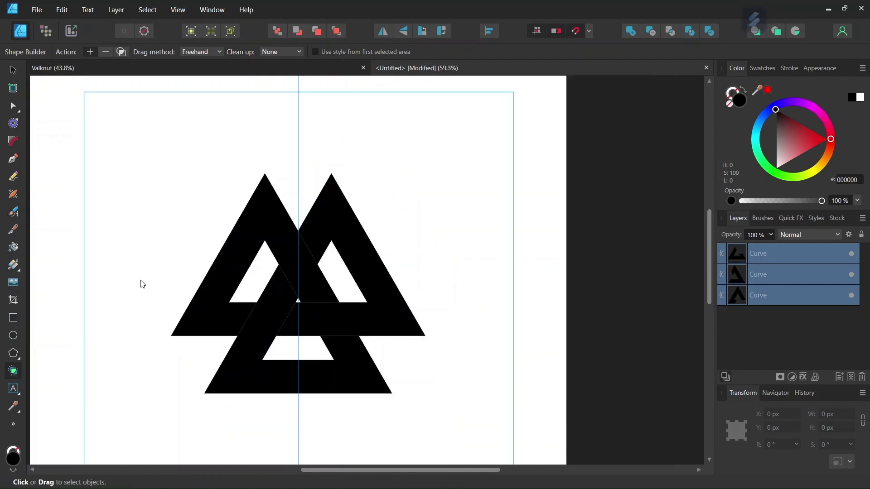
- Apply a contour with a radius of -7 px to the three interlocking shapes to open gaps between them, then deselect them
scroll(143, 284, "up", 1)
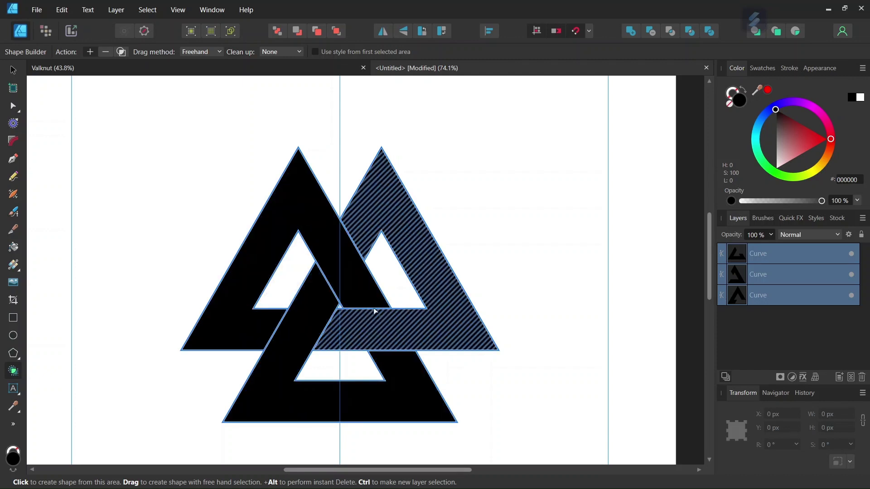
left_click(13, 123)
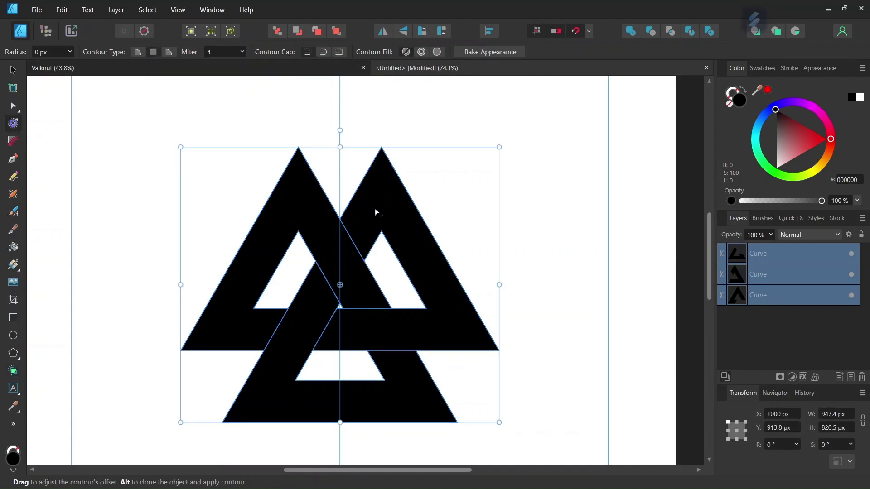
scroll(374, 212, "up", 1)
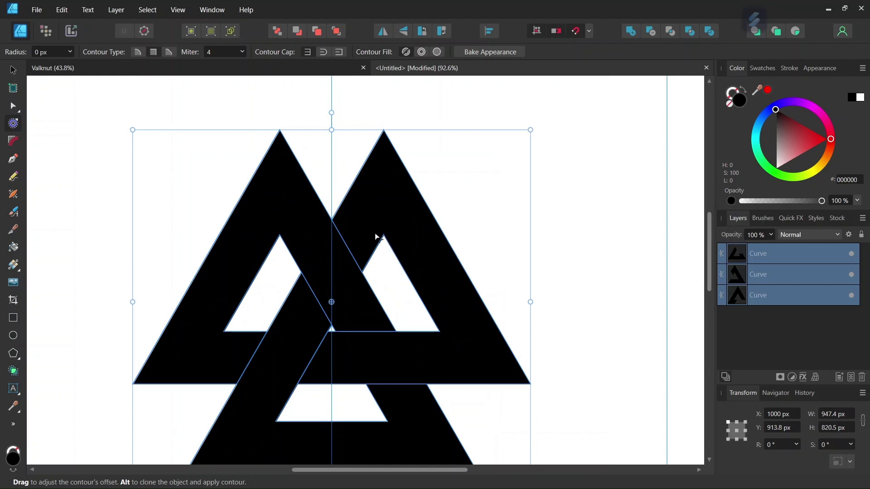
left_click(42, 52)
type("-7")
key("Return")
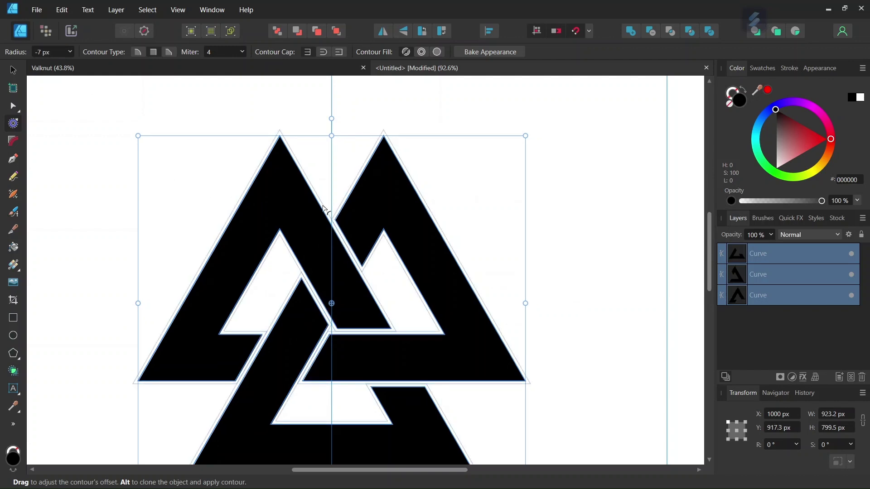
left_click(12, 70)
left_click(75, 173)
scroll(93, 227, "down", 2)
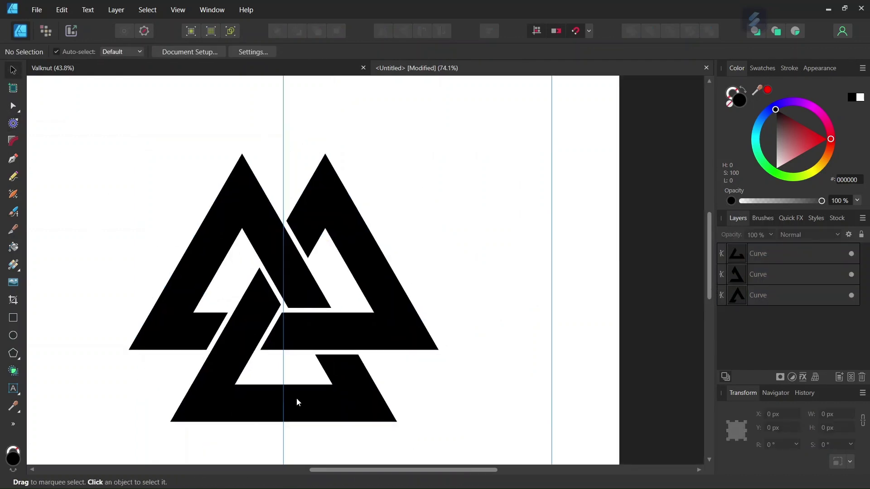
left_click_drag(339, 471, 304, 471)
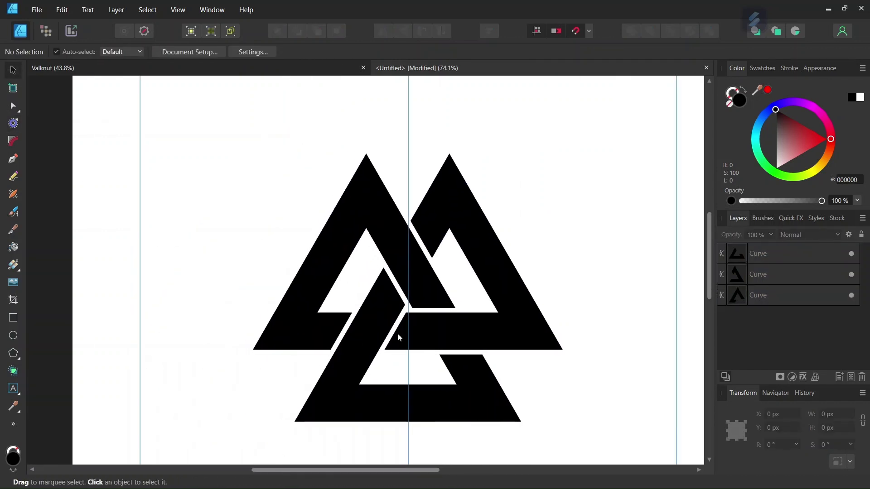